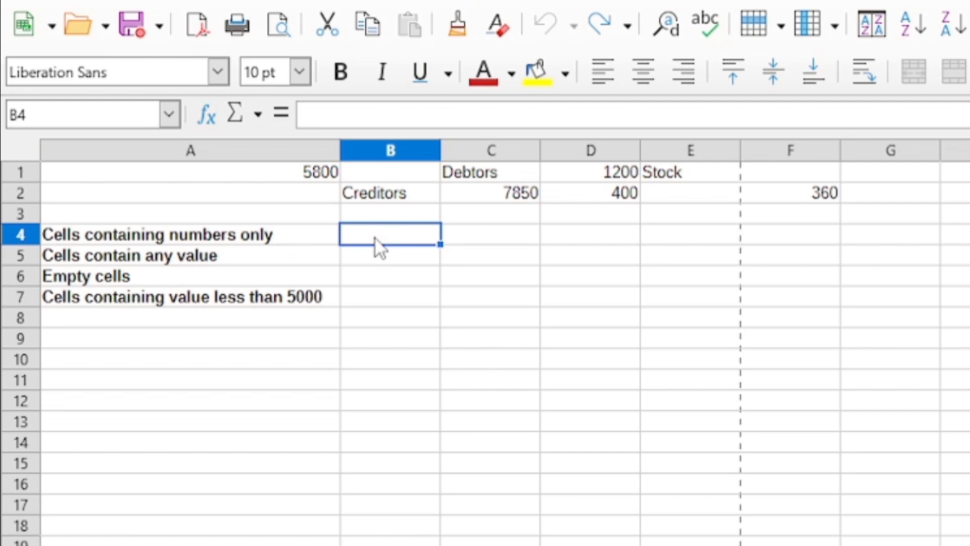
# Enter a COUNT formula in B4 that counts the numeric cells in A1:F2.
pyautogui.write('=')
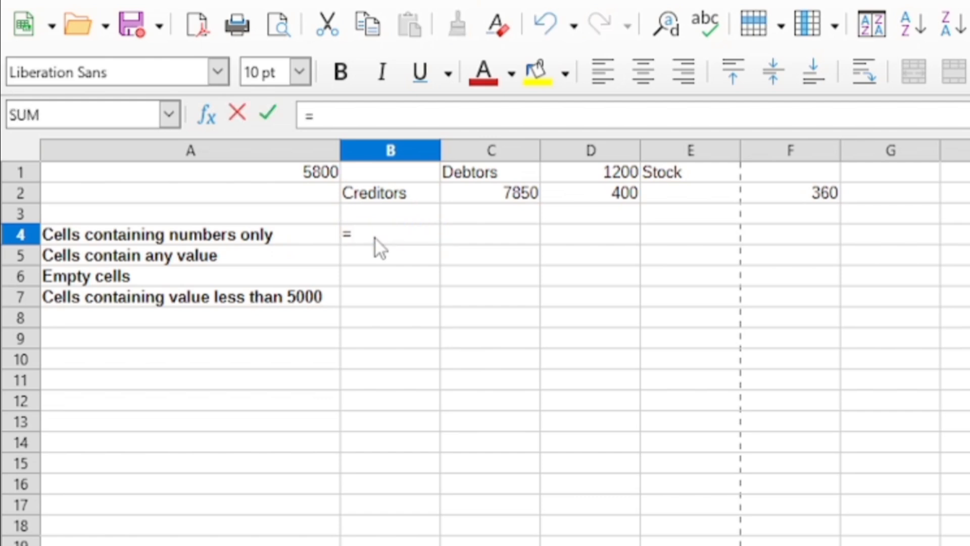
pyautogui.write('count')
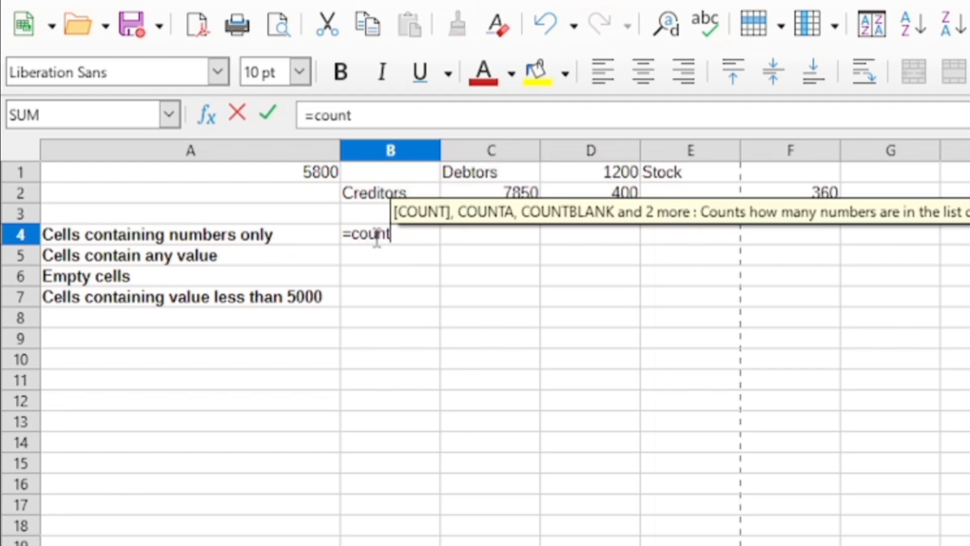
pyautogui.write('(')
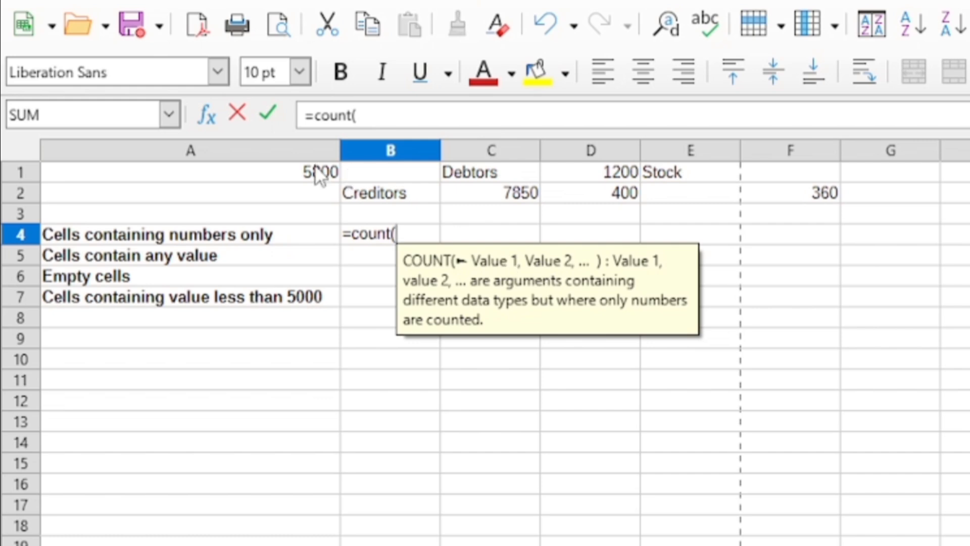
pyautogui.moveTo(276, 164); pyautogui.dragTo(760, 202)
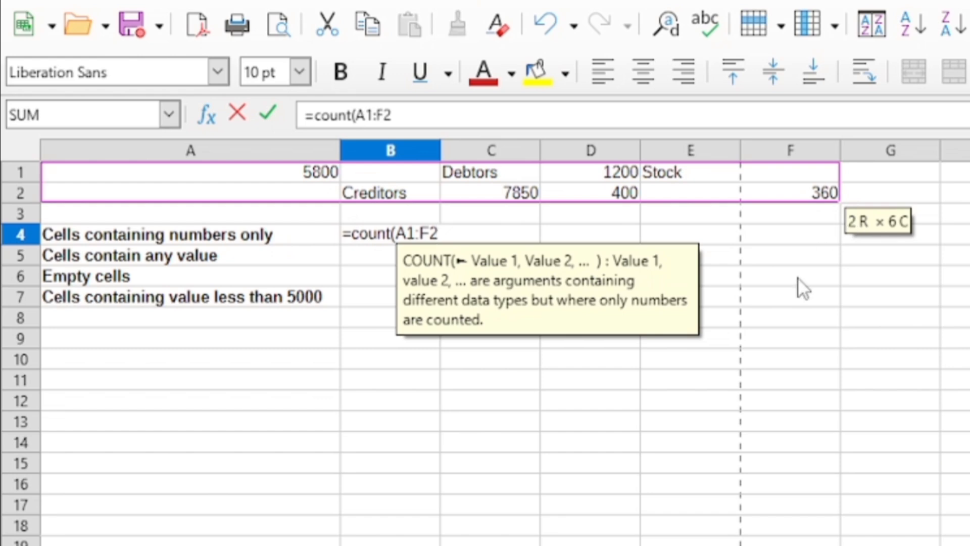
pyautogui.write(')')
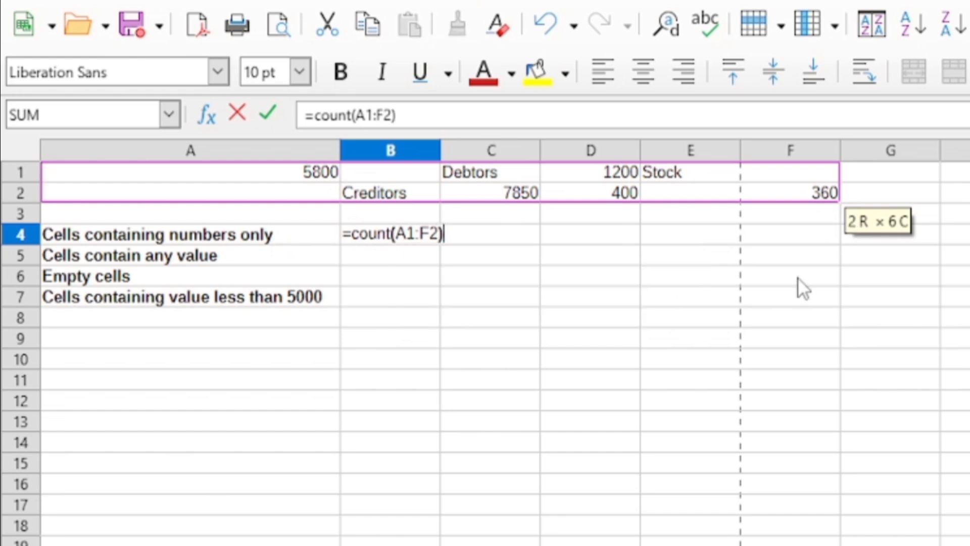
pyautogui.press('Return')
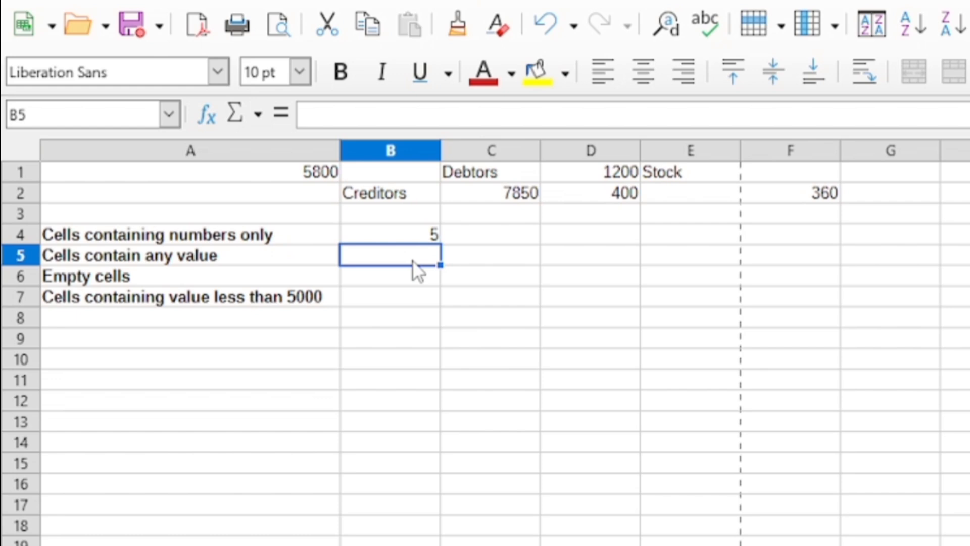
# Enter a COUNTA formula in B5 that counts the cells holding any value in A1:F2.
pyautogui.write('=co')
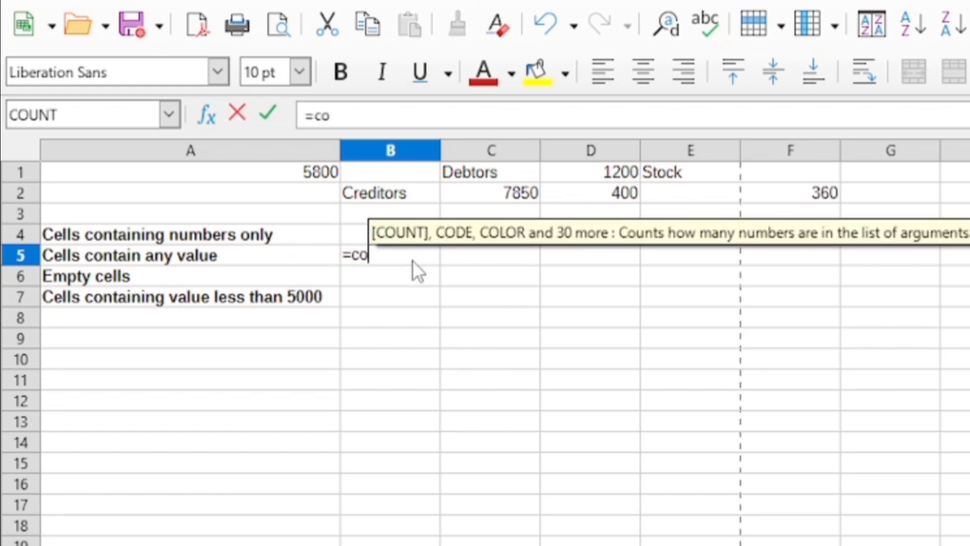
pyautogui.write('unta')
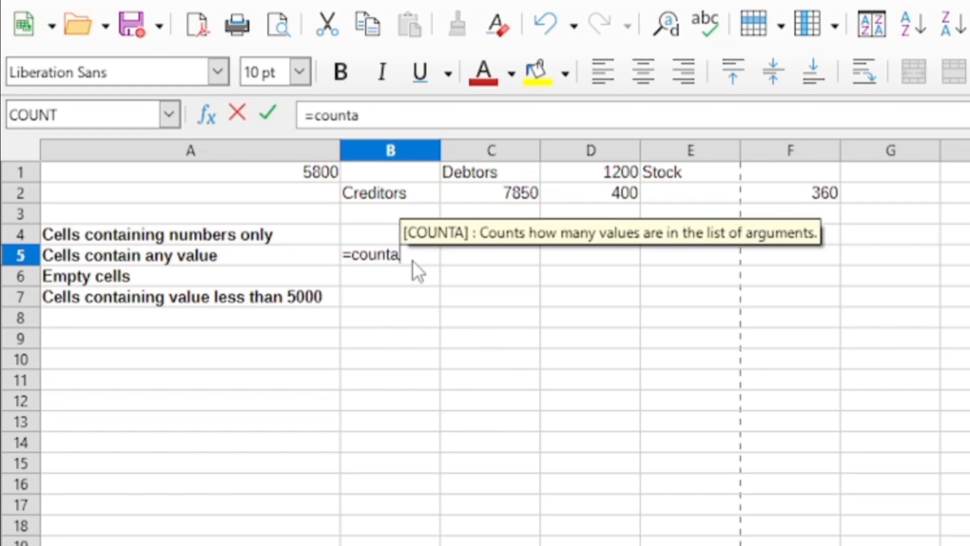
pyautogui.write('(')
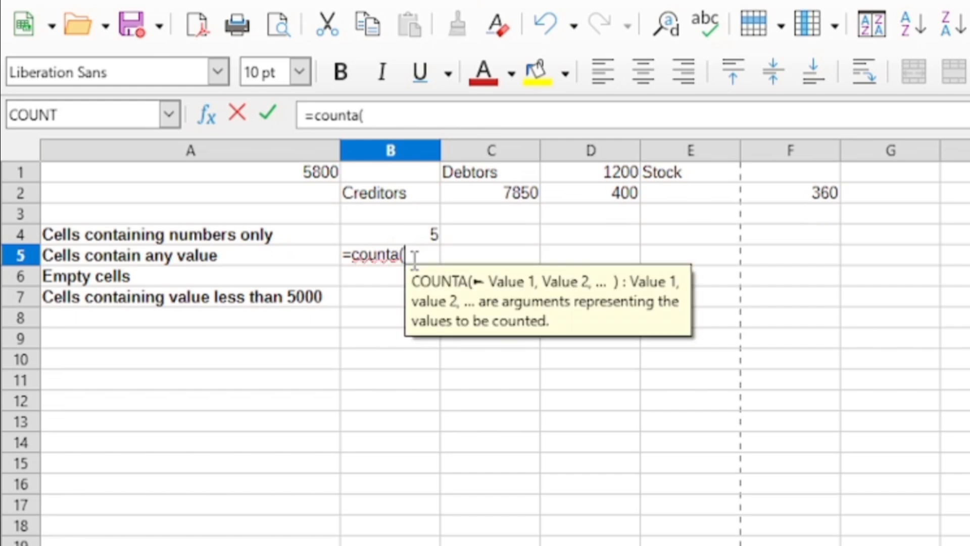
pyautogui.moveTo(312, 169); pyautogui.dragTo(776, 200)
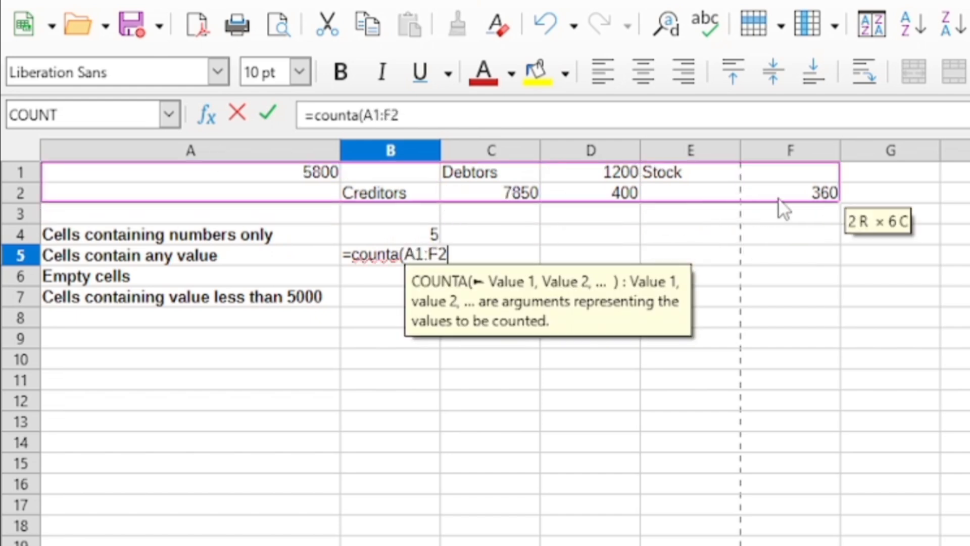
pyautogui.write(')')
pyautogui.press('Return')
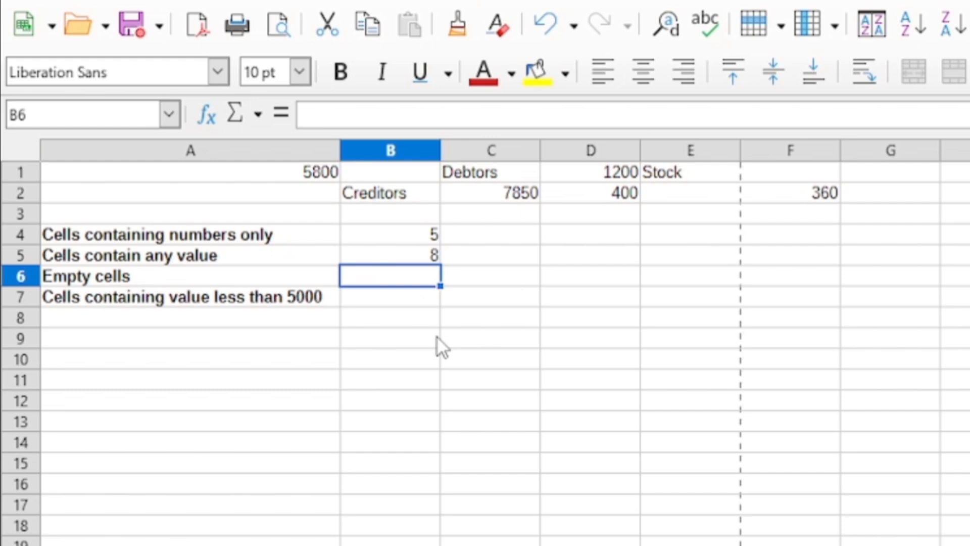
# Enter a COUNTBLANK formula in B6 that counts the empty cells in A1:F2.
pyautogui.write('=c')
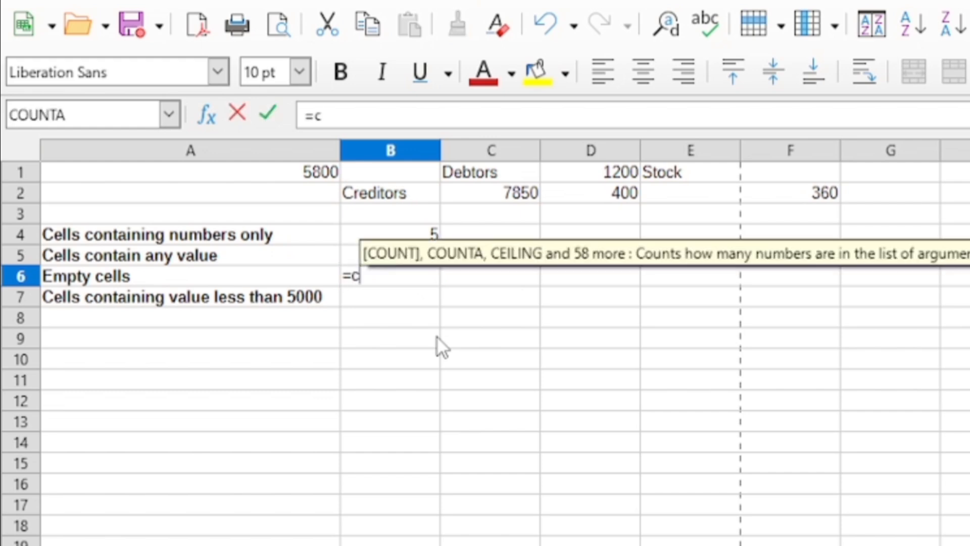
pyautogui.write('ount')
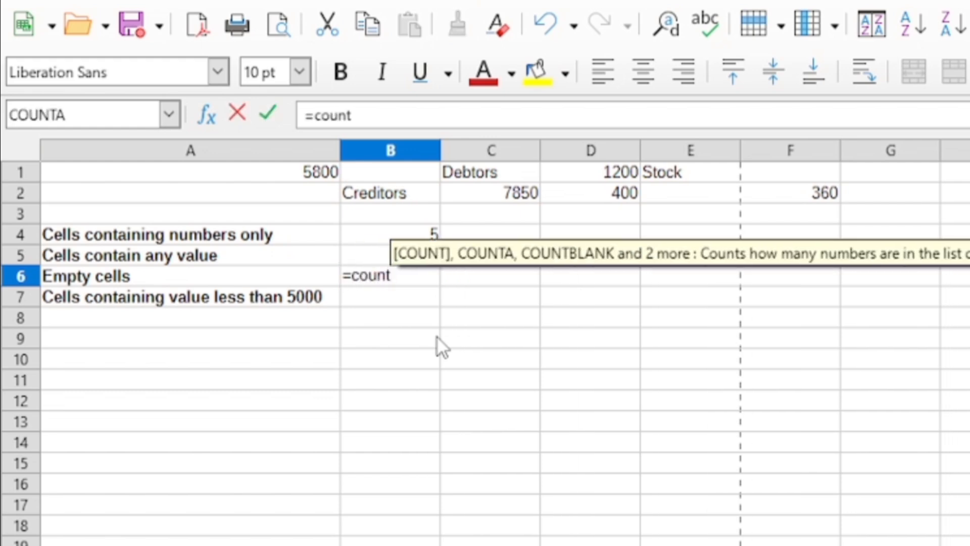
pyautogui.write('blank')
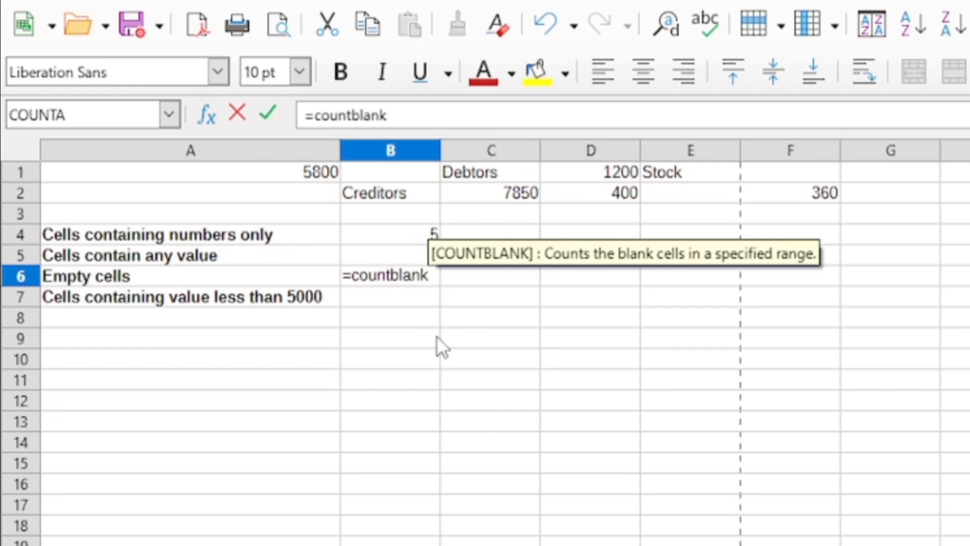
pyautogui.write('(')
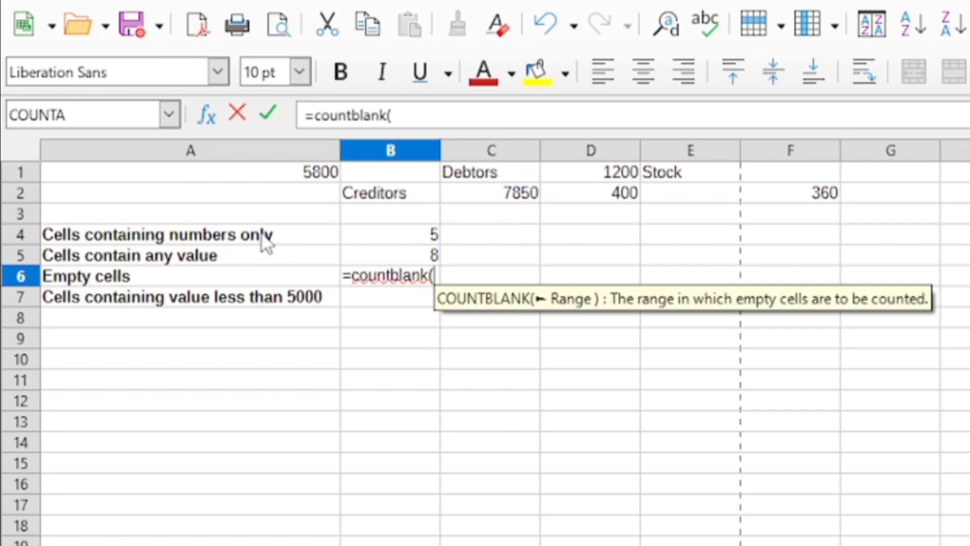
pyautogui.moveTo(317, 174); pyautogui.dragTo(835, 198)
pyautogui.write(')')
pyautogui.press('Return')
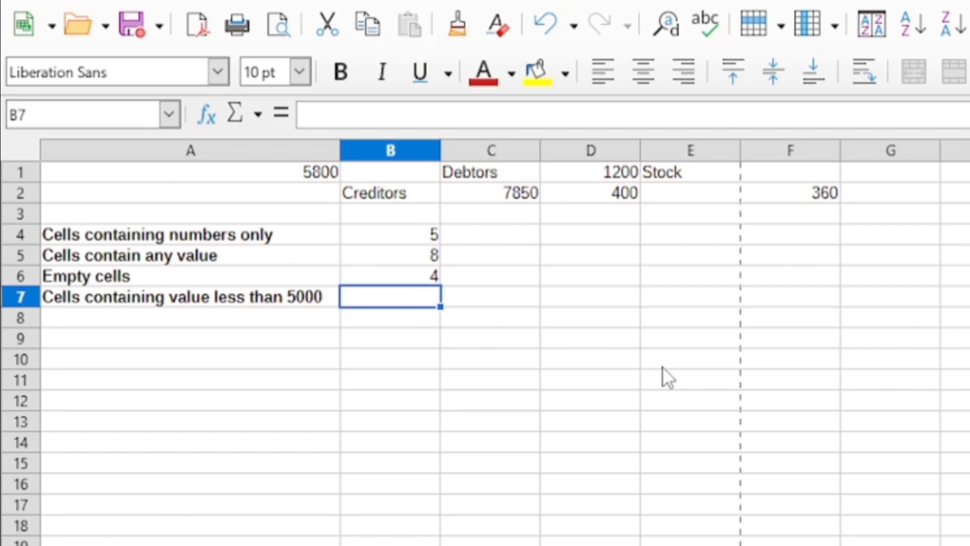
pyautogui.write('c')
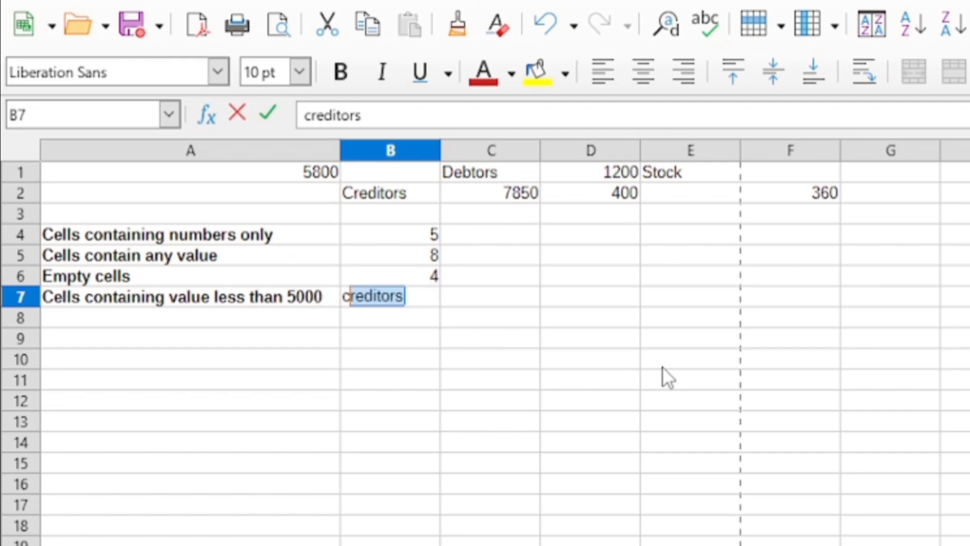
pyautogui.press('BackSpace')
pyautogui.press('BackSpace')
# Begin a COUNTIF formula in B7 with A1:F2 as the range to evaluate.
pyautogui.write('=')
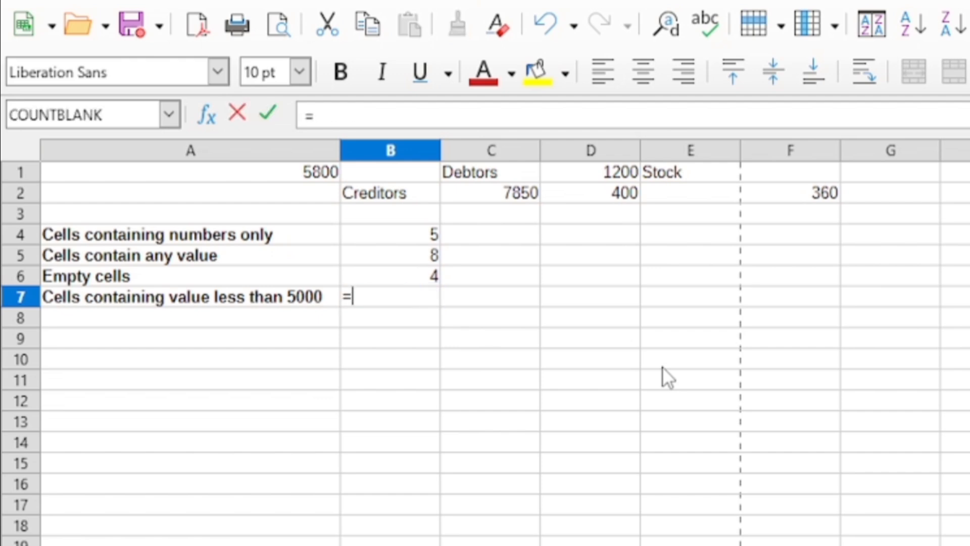
pyautogui.write('count')
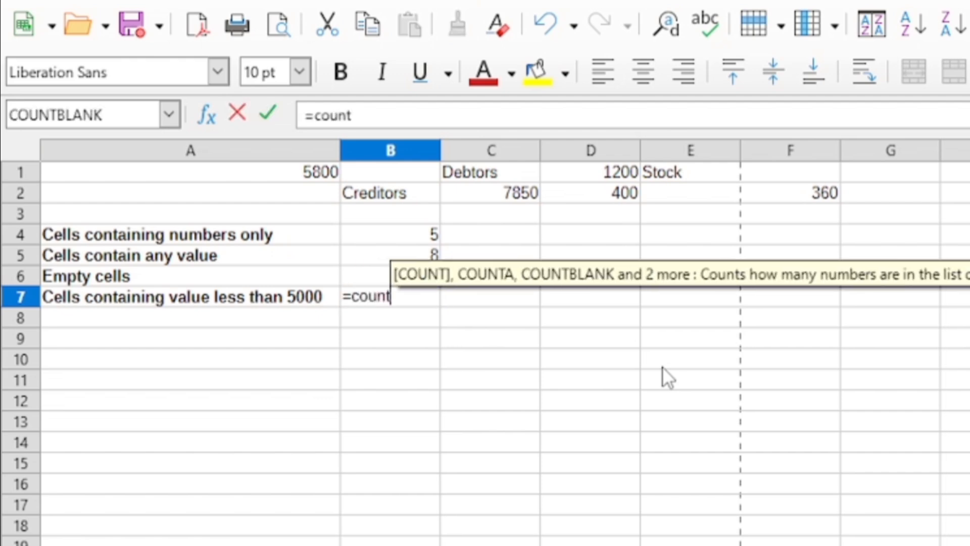
pyautogui.write('if')
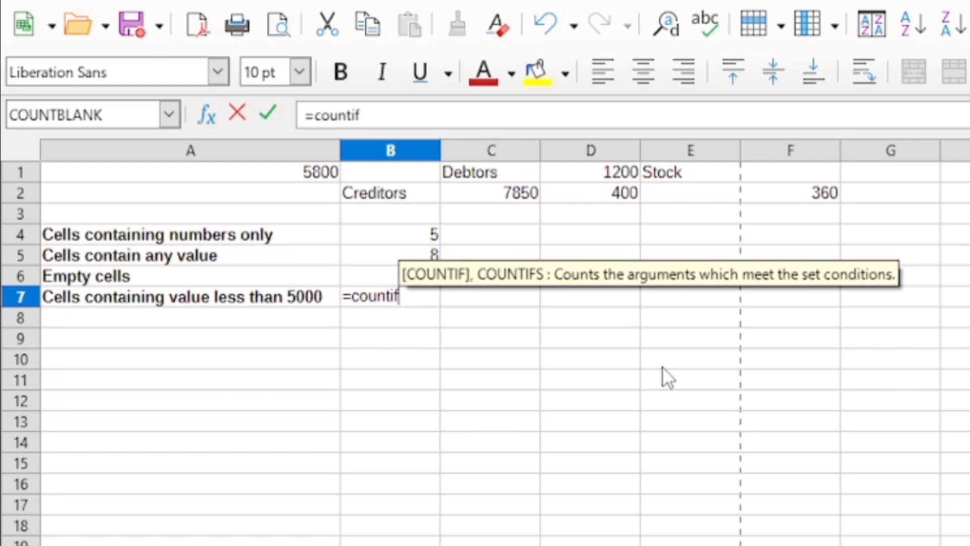
pyautogui.write('(')
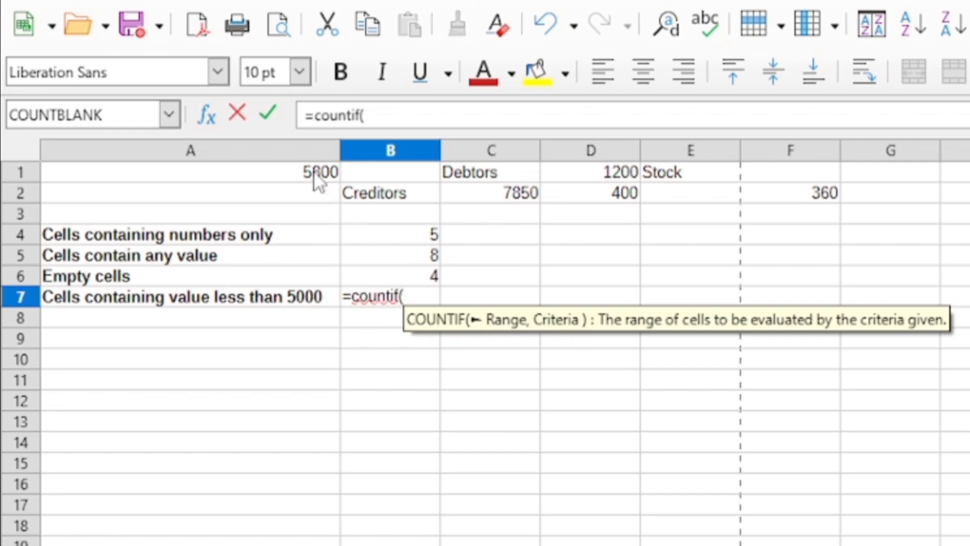
pyautogui.moveTo(315, 180); pyautogui.dragTo(788, 202)
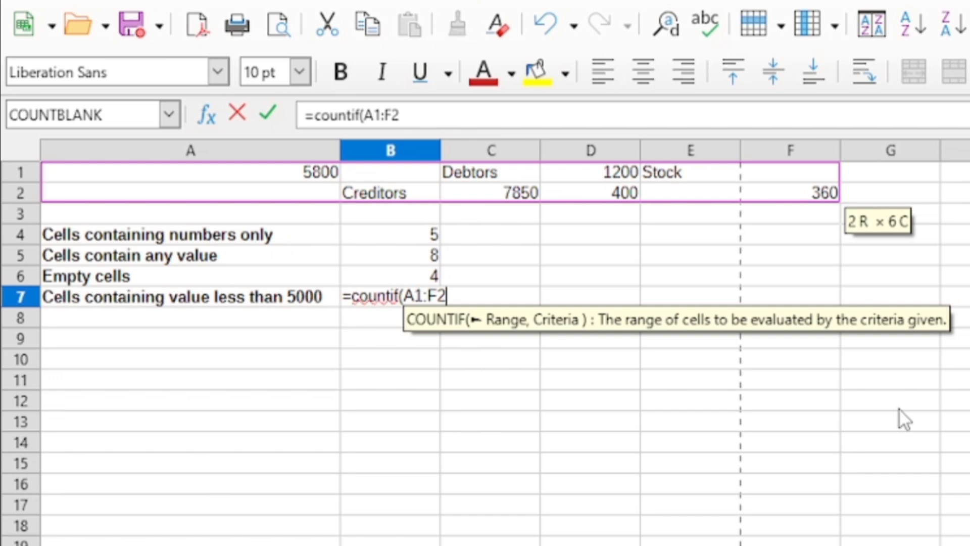
pyautogui.write(',')
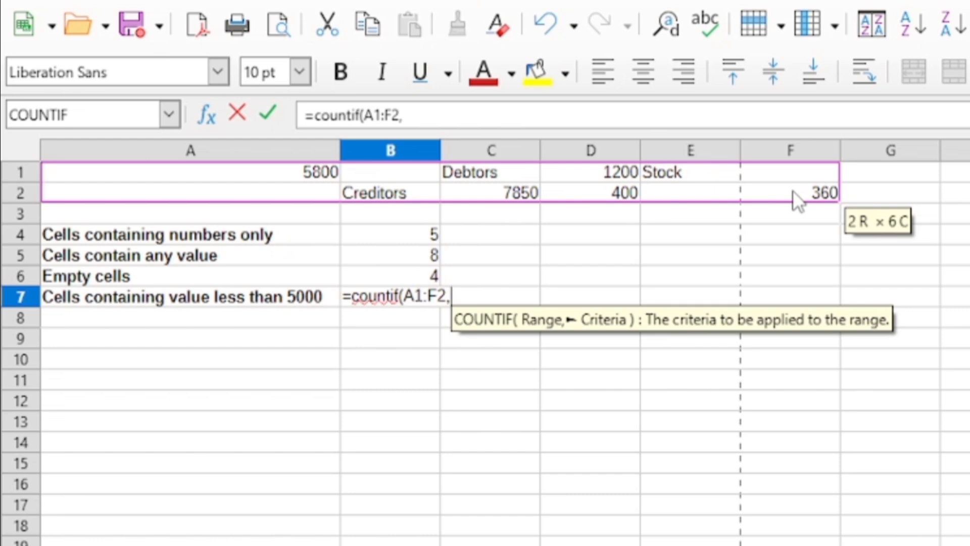
pyautogui.write('>')
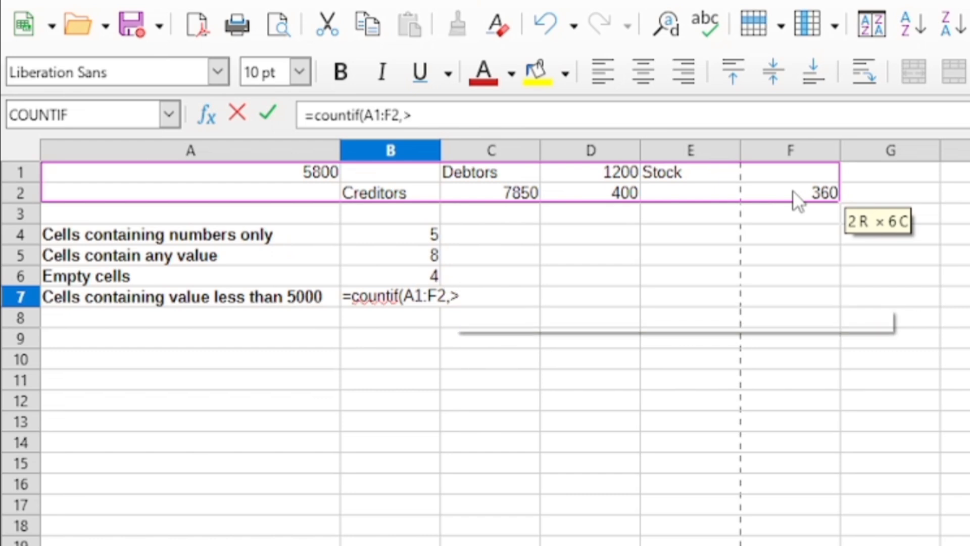
pyautogui.press('BackSpace')
pyautogui.write('<')
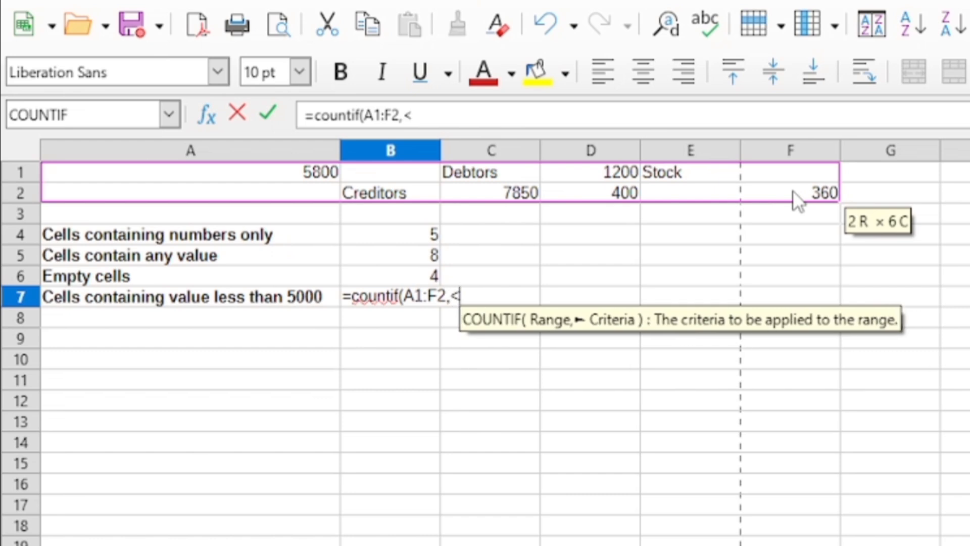
pyautogui.press('BackSpace')
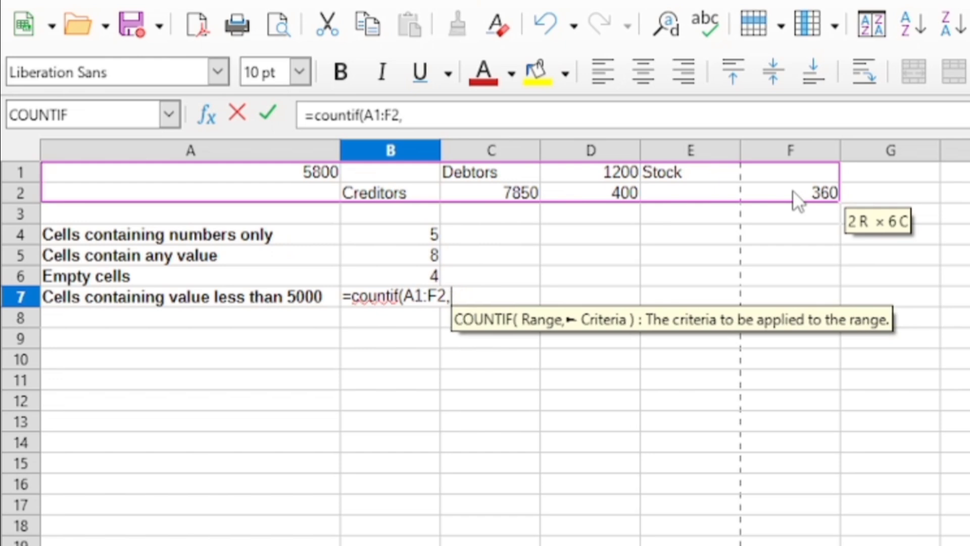
# Complete the COUNTIF formula in B7 with the criterion "<5000" in quotation marks.
pyautogui.write('"')
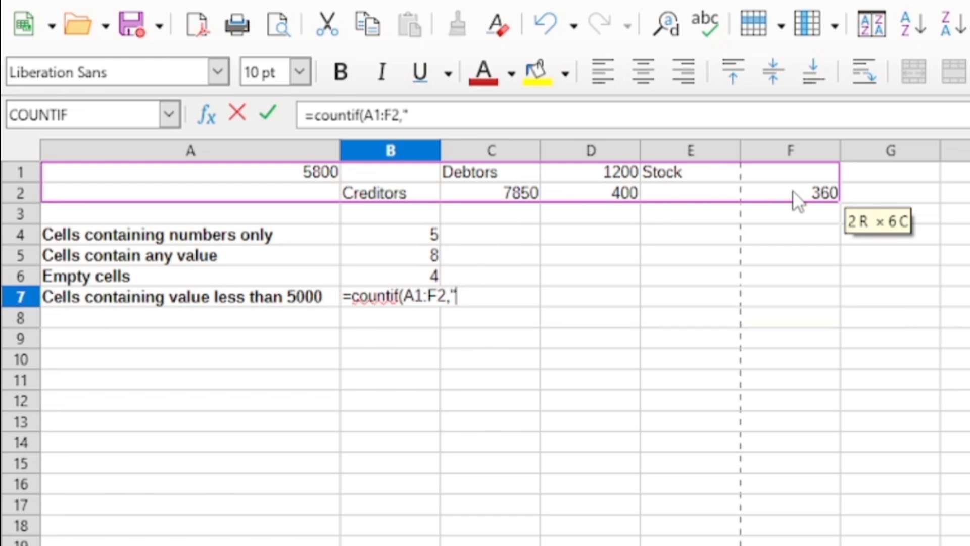
pyautogui.write('<5000')
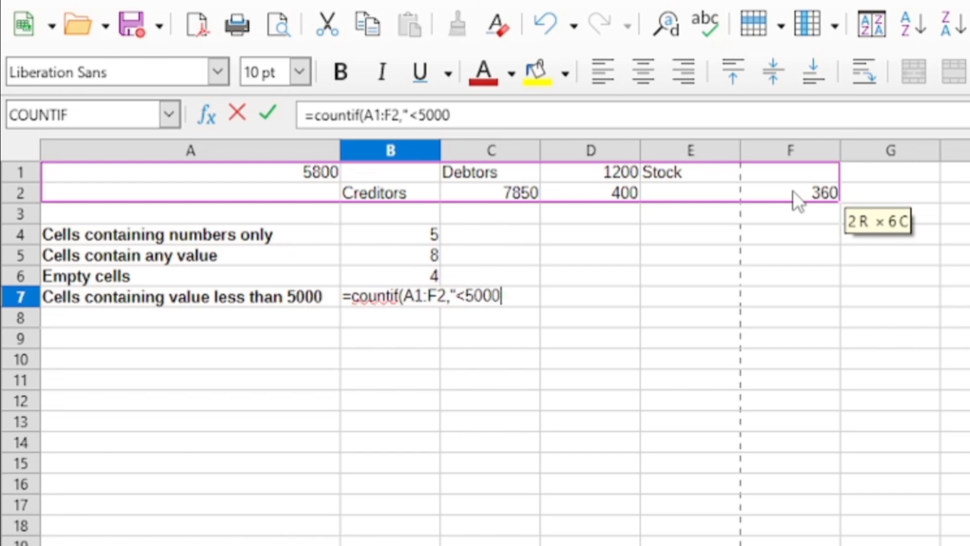
pyautogui.write('"')
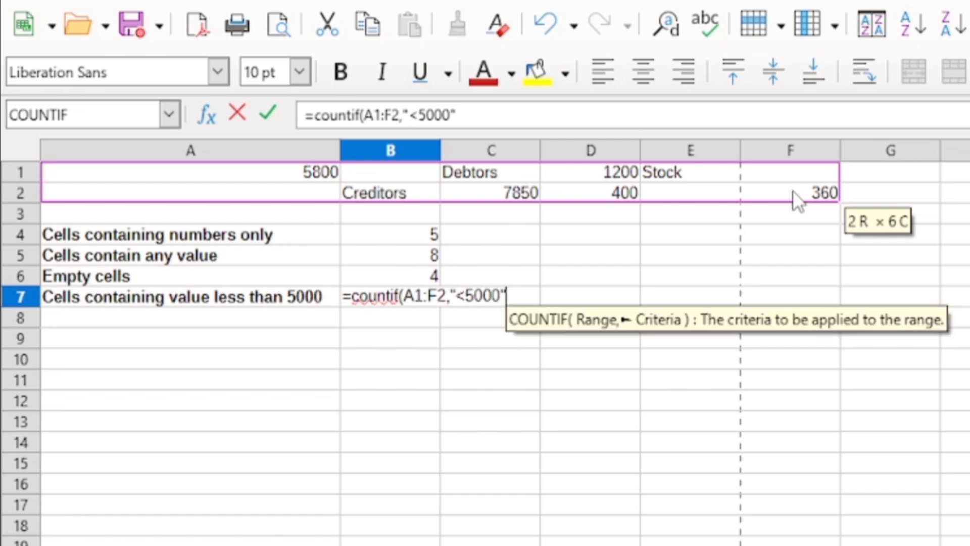
pyautogui.write(')')
pyautogui.press('Return')
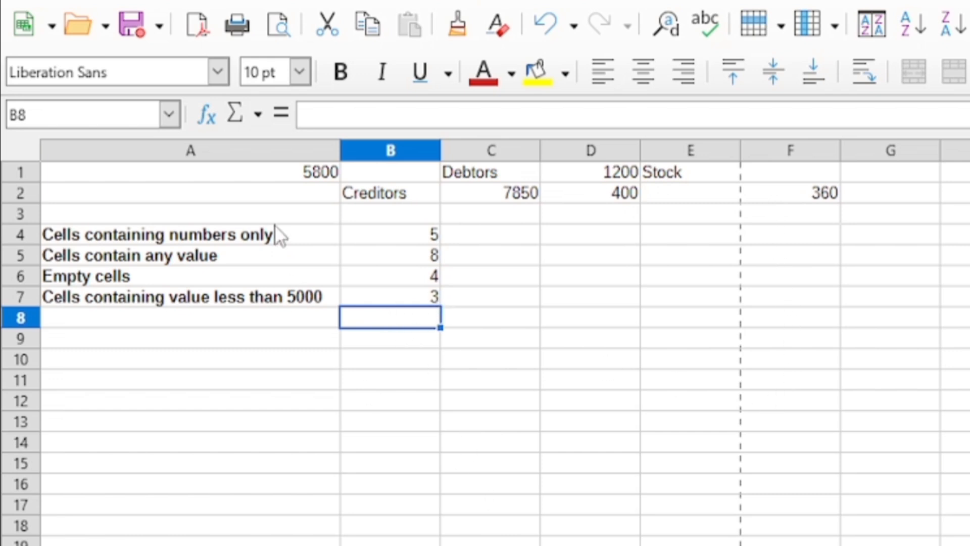
# Review the counting formulas in cells B4 through B7 one after another.
pyautogui.click(422, 229)
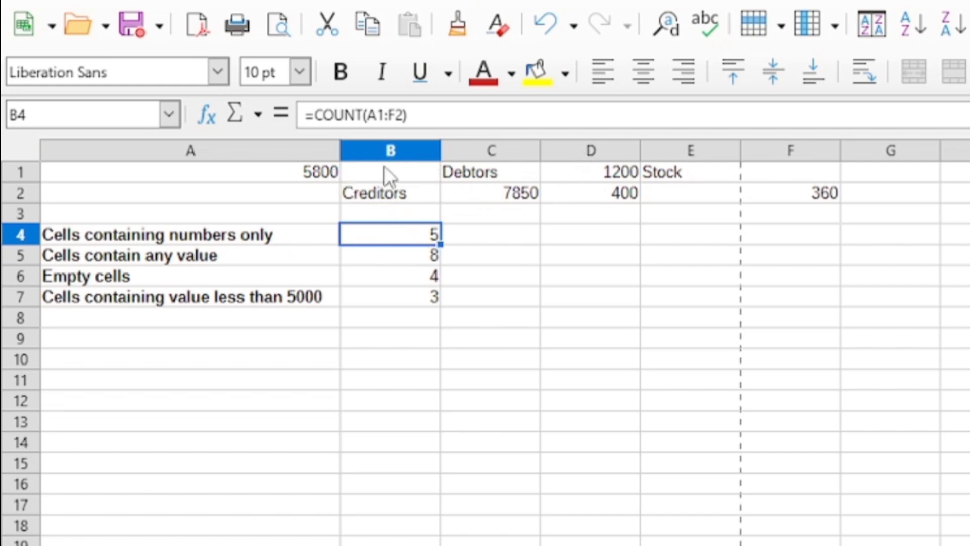
pyautogui.click(402, 256)
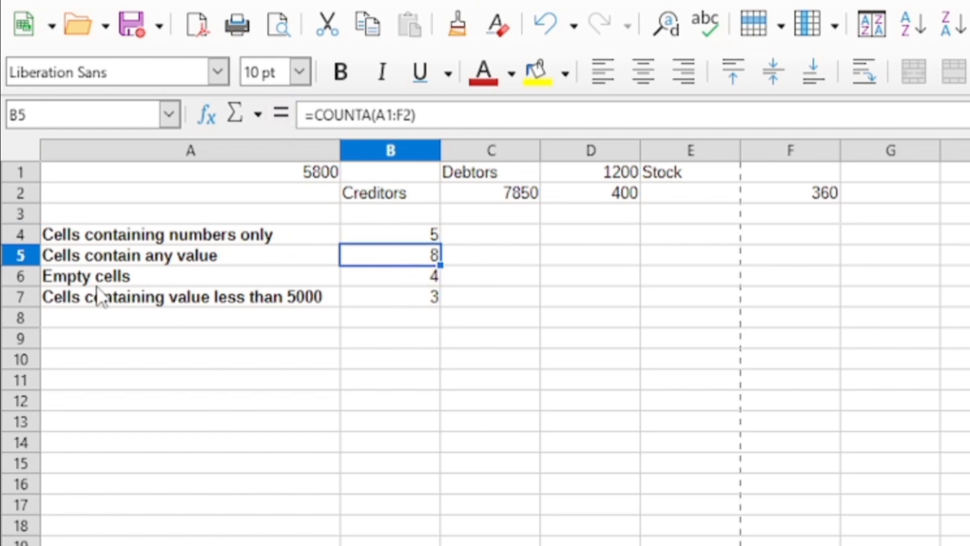
pyautogui.click(415, 279)
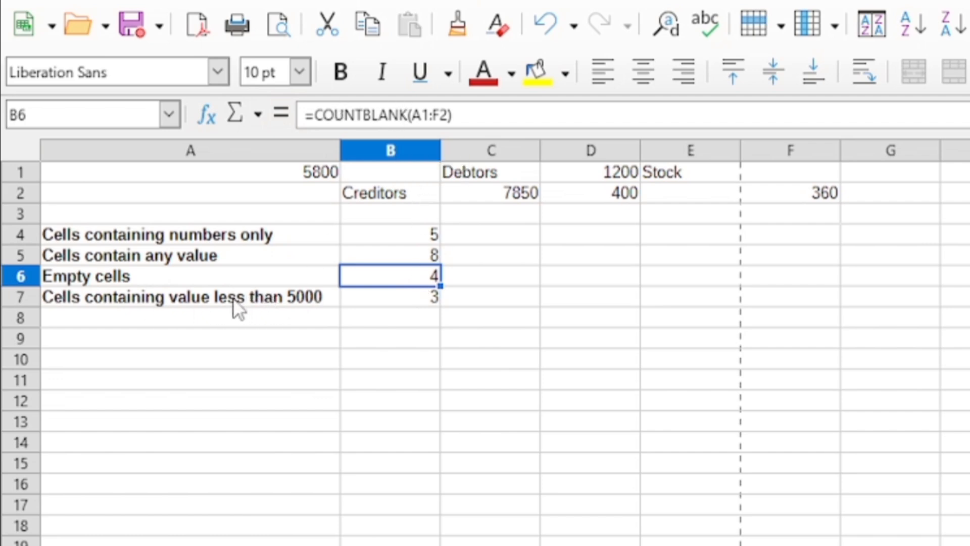
pyautogui.click(400, 302)
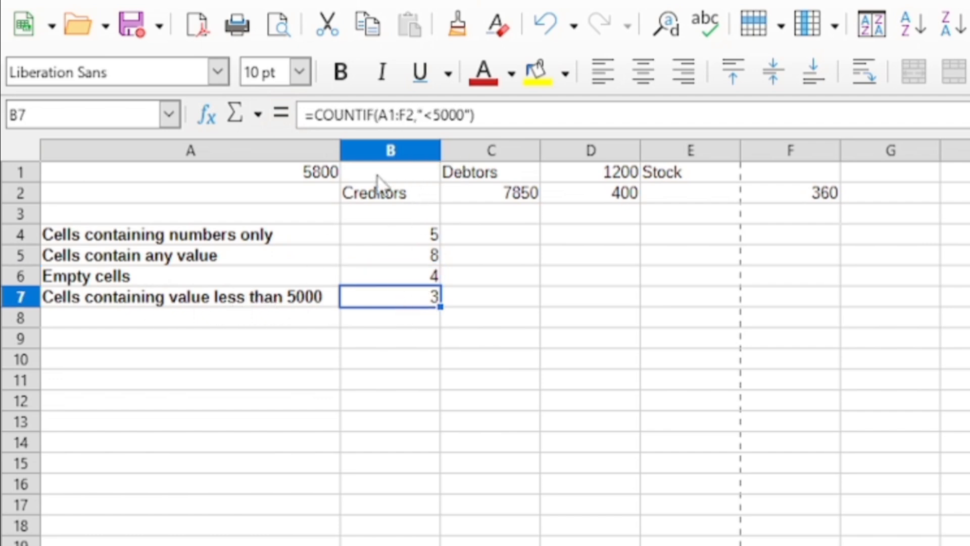